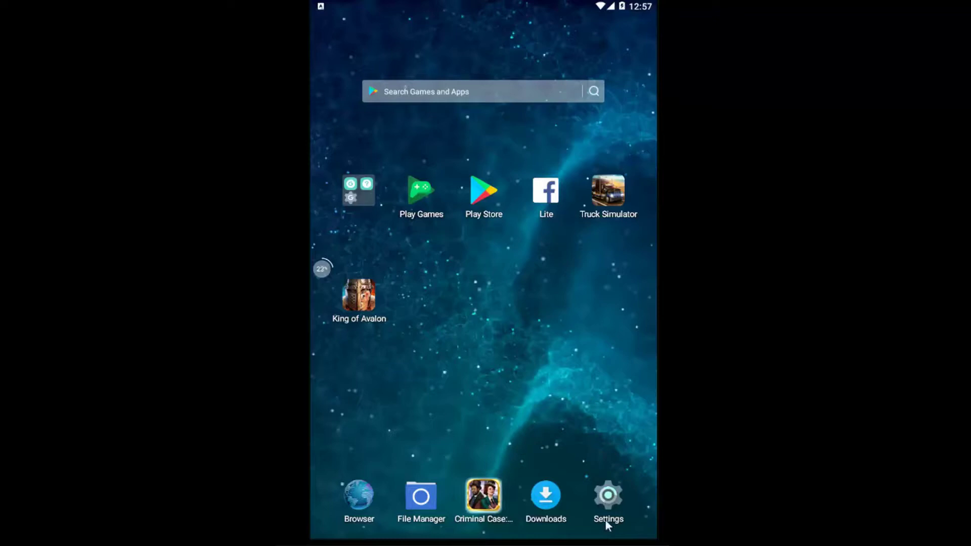
- Launch the Settings app from the dock
{"action": "left_click", "coordinate": [609, 500]}
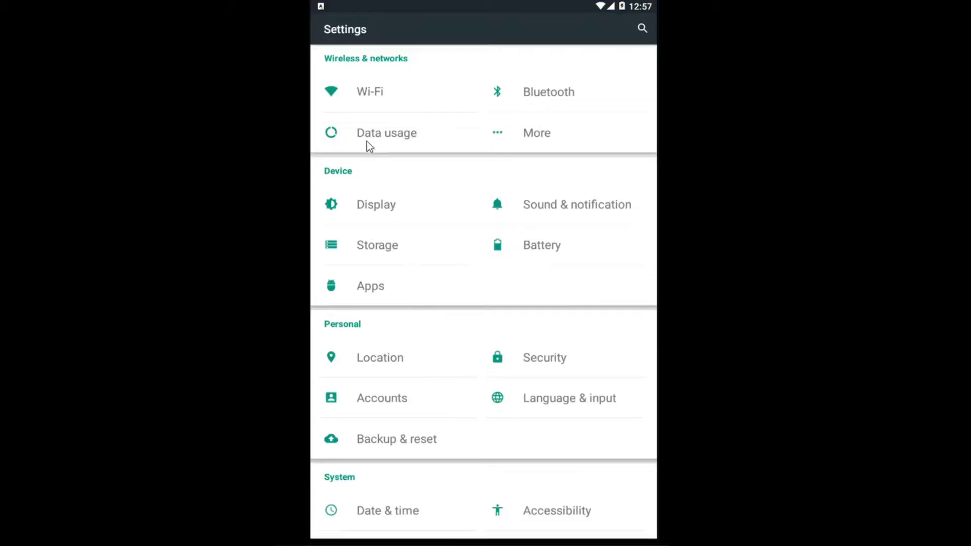
- In Sound & notification, drop alarm volume to minimum, drag it back up, and view Other sounds
{"action": "left_click", "coordinate": [563, 206]}
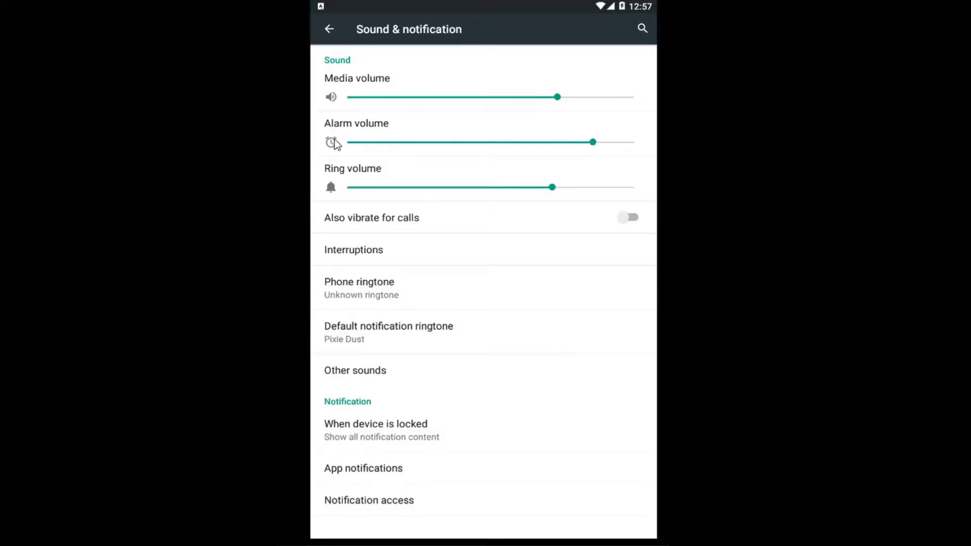
{"action": "left_click", "coordinate": [347, 142]}
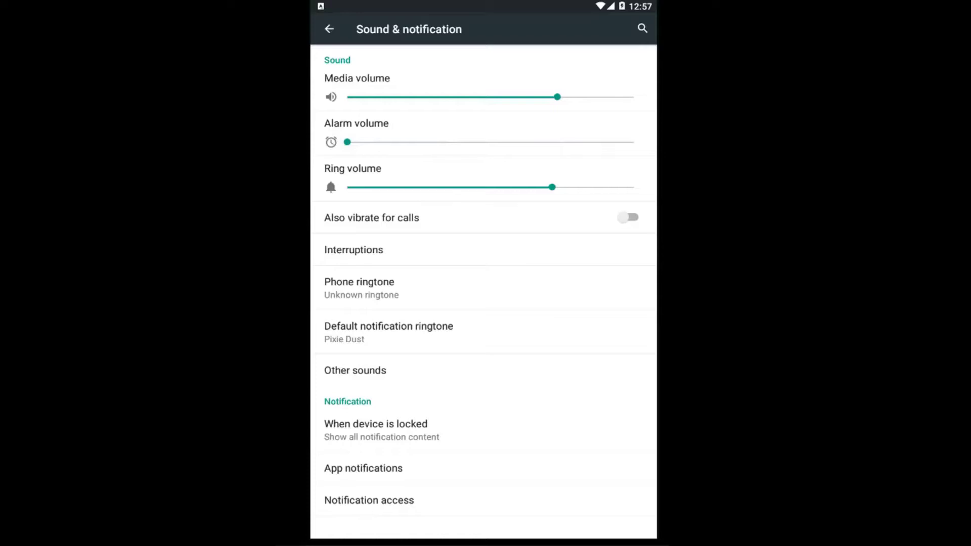
{"action": "left_click_drag", "start_coordinate": [345, 141], "coordinate": [602, 145]}
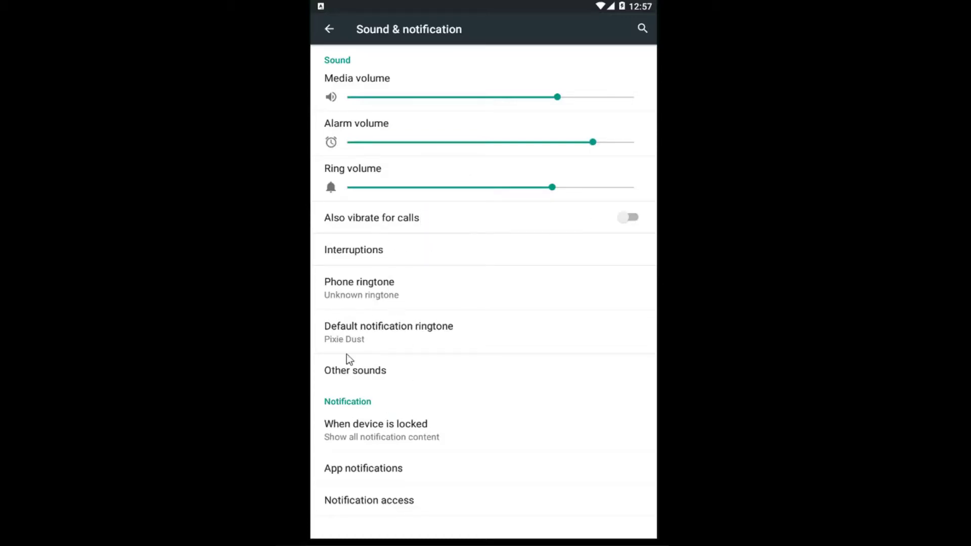
{"action": "left_click", "coordinate": [378, 373]}
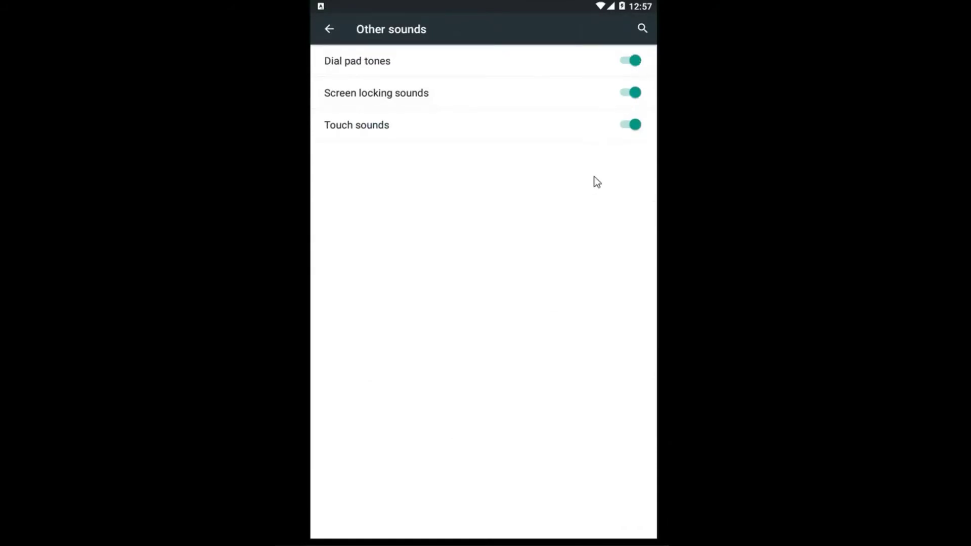
- Go back from Other sounds through Sound & notification to the main Settings categories
{"action": "left_click", "coordinate": [328, 30]}
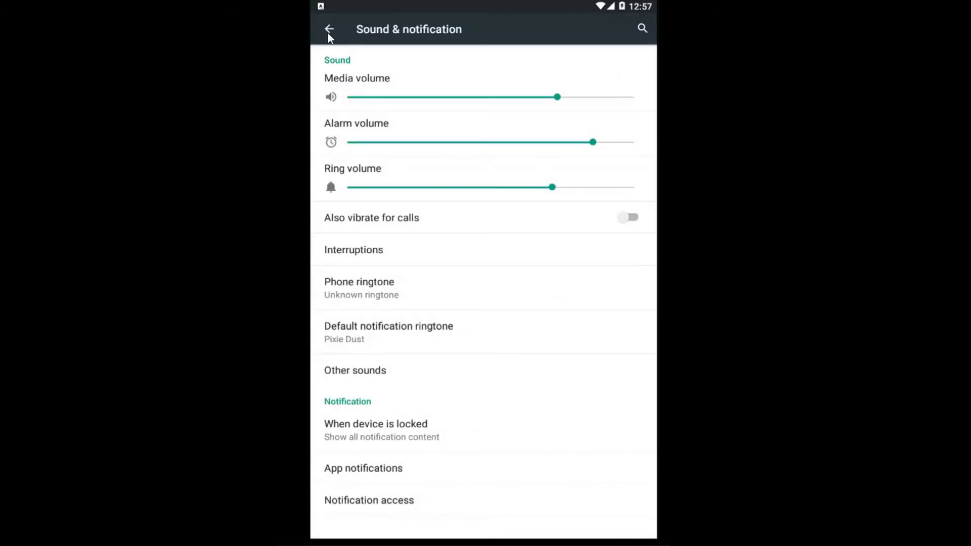
{"action": "left_click", "coordinate": [328, 30]}
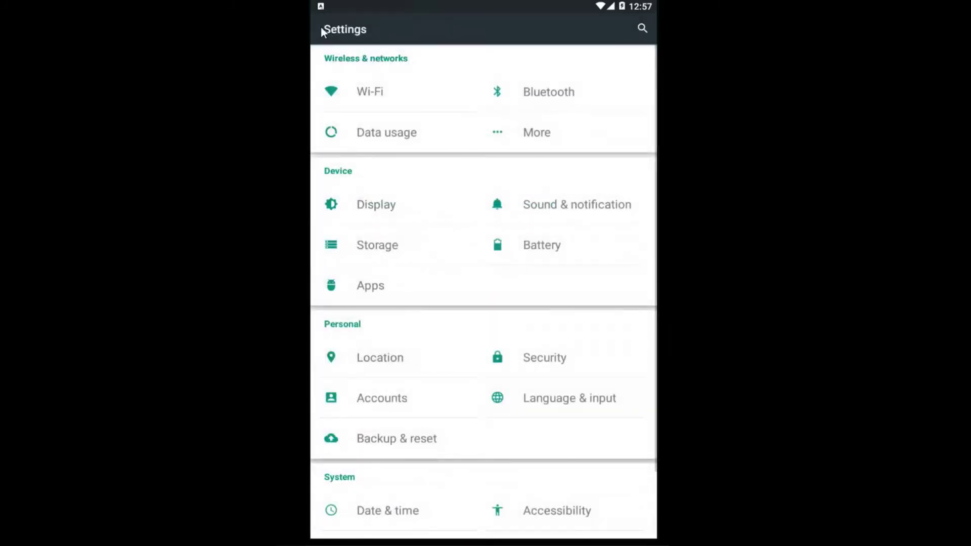